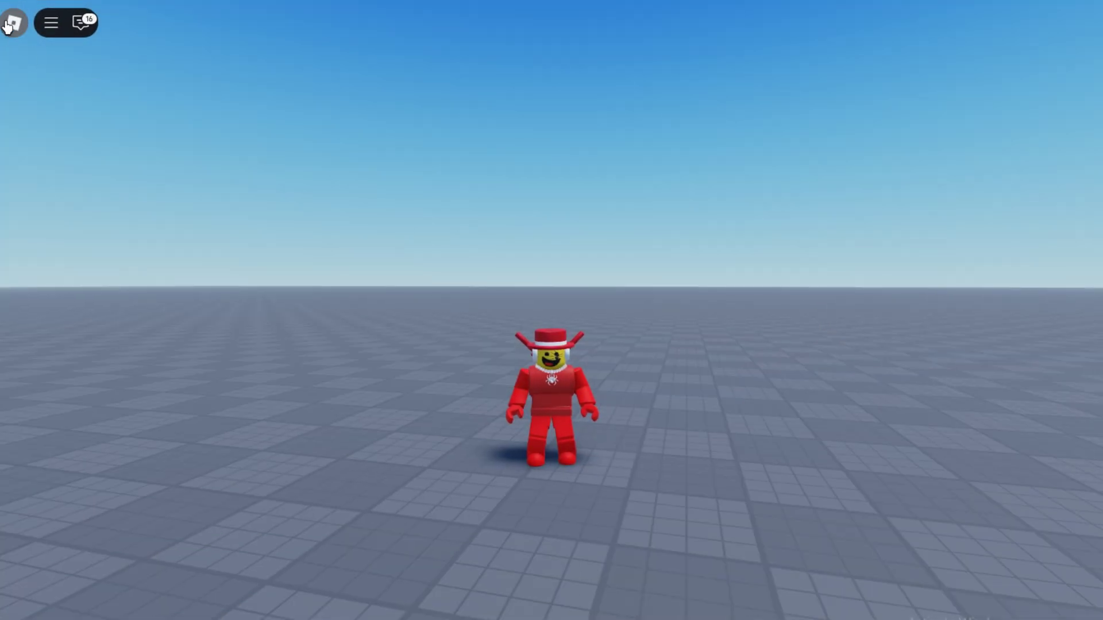
Step: Switch Roblox's graphics mode to Manual with quality at level 3, then resume the game
click(7, 26)
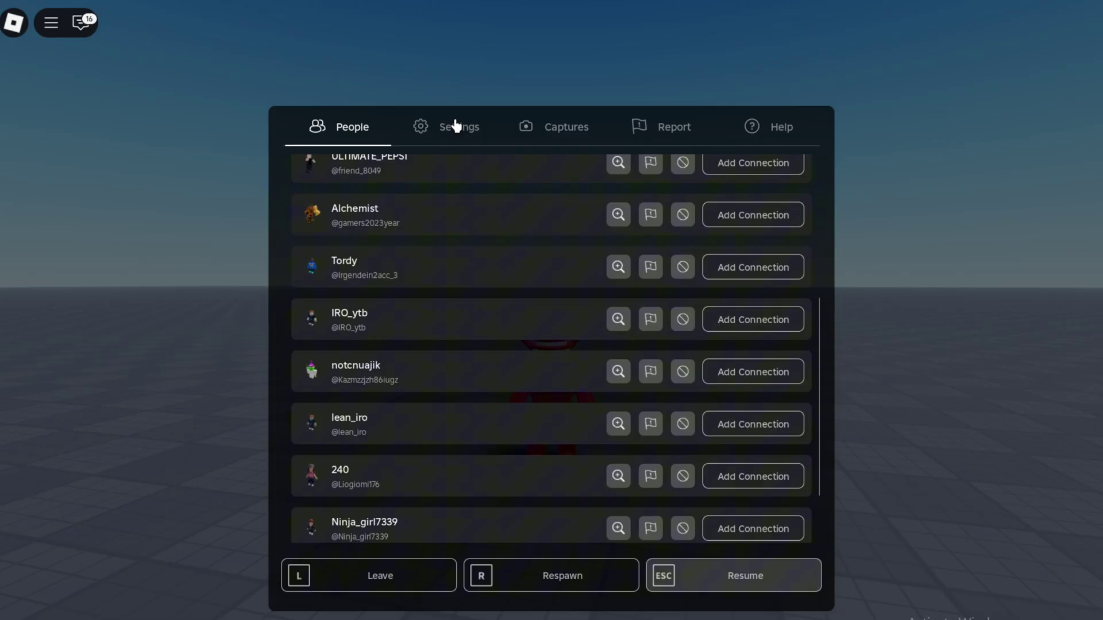
click(457, 130)
scroll(401, 287, down, 5)
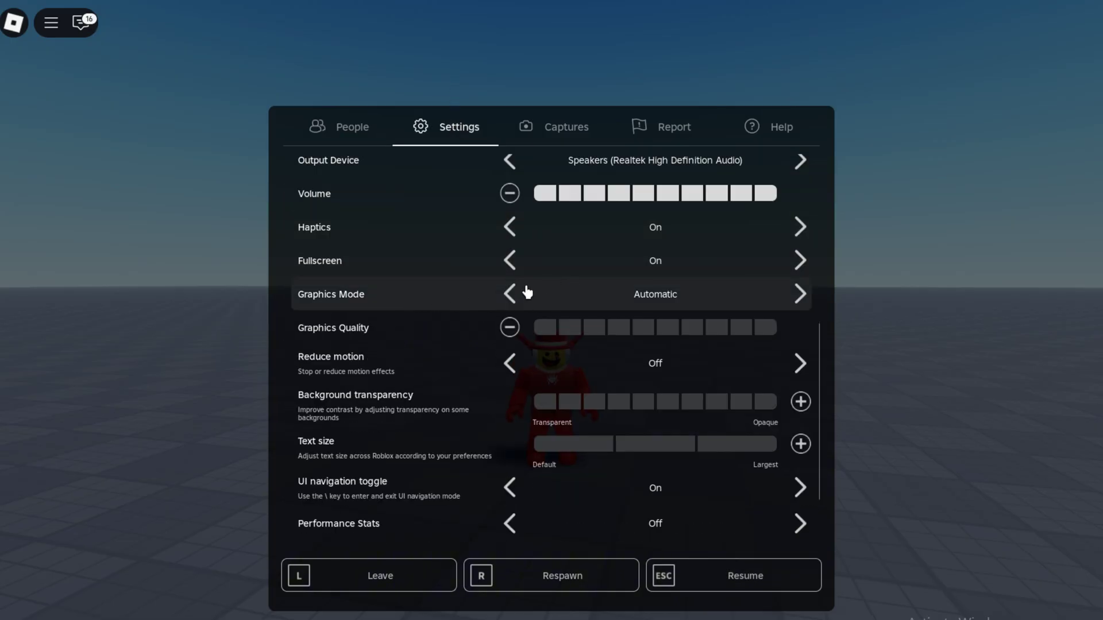
click(800, 294)
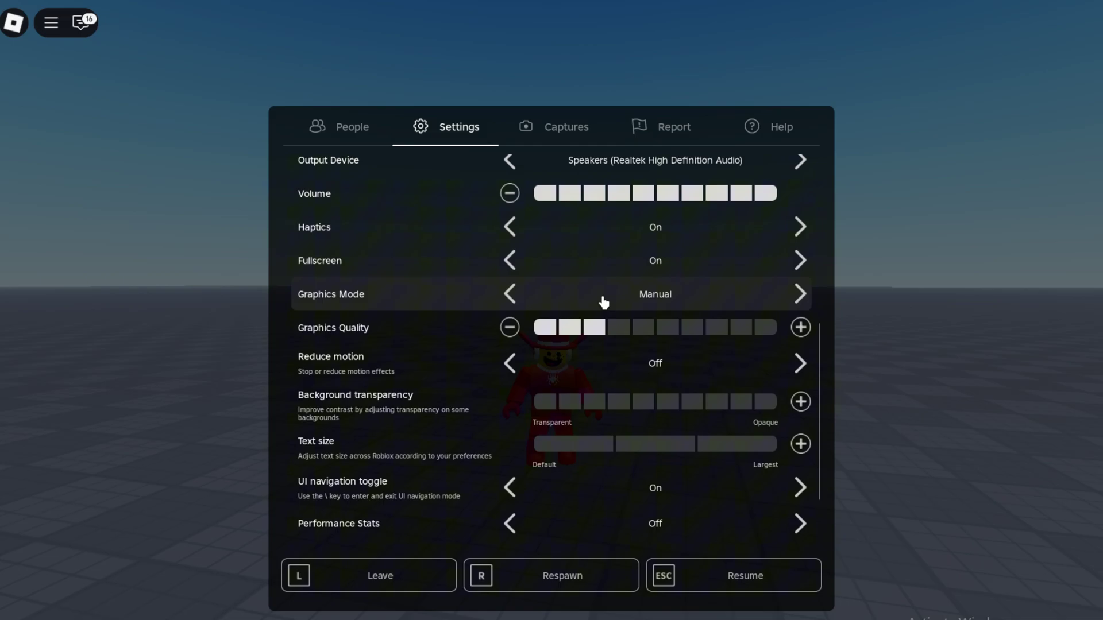
scroll(673, 483, down, 1)
click(737, 577)
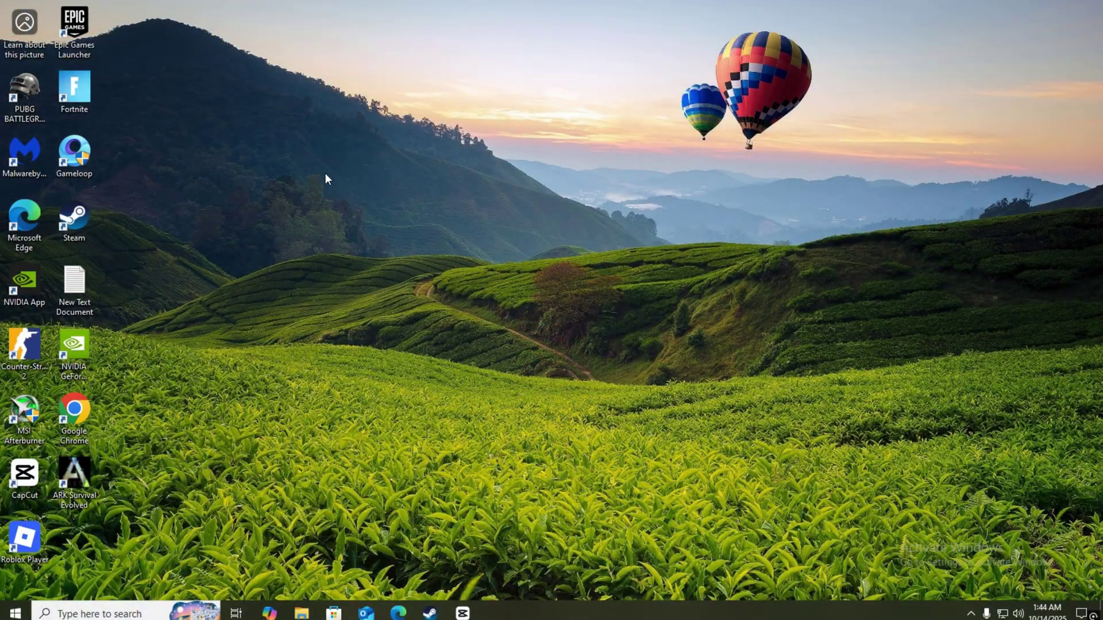
Step: Find the Game Mode settings page through Windows search and turn Game Mode on
click(100, 614)
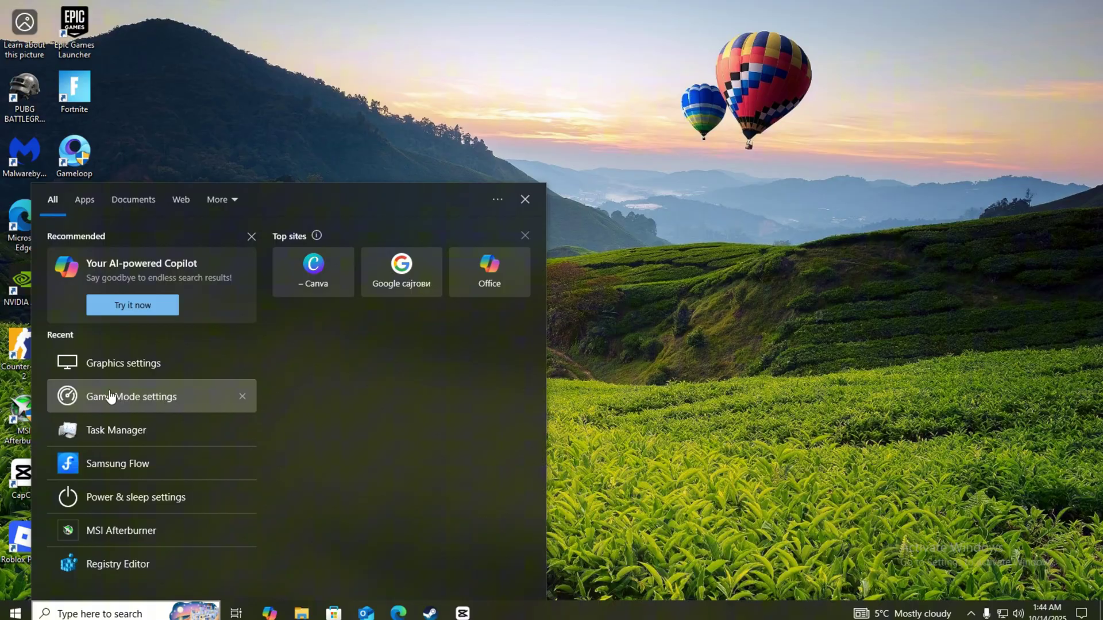
click(110, 397)
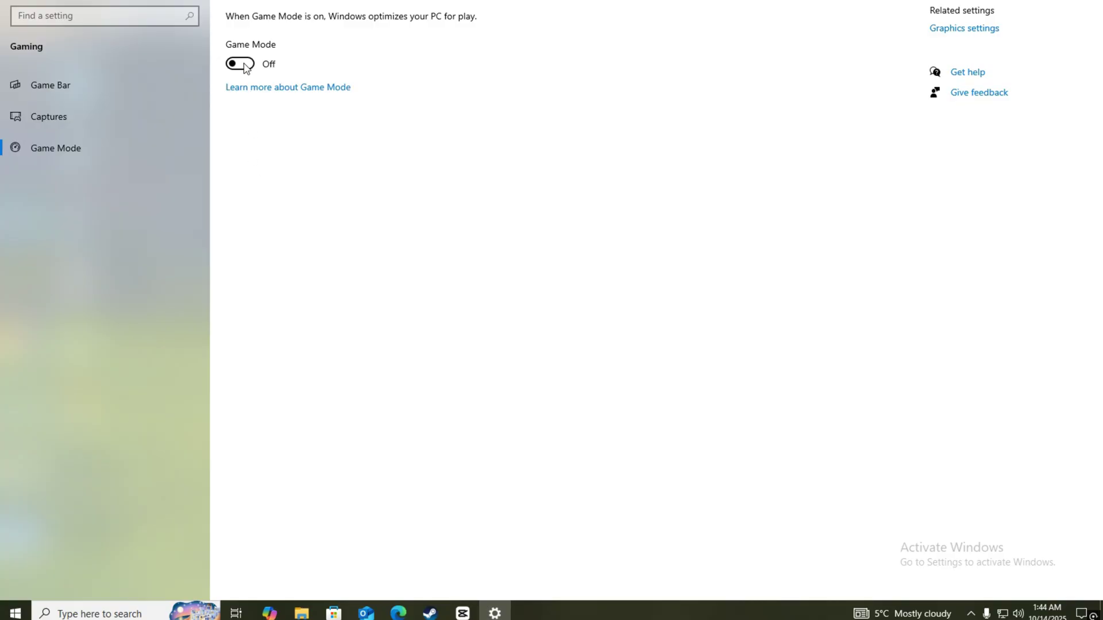
click(52, 117)
Step: Switch off the Game Bar and background game recording
click(91, 94)
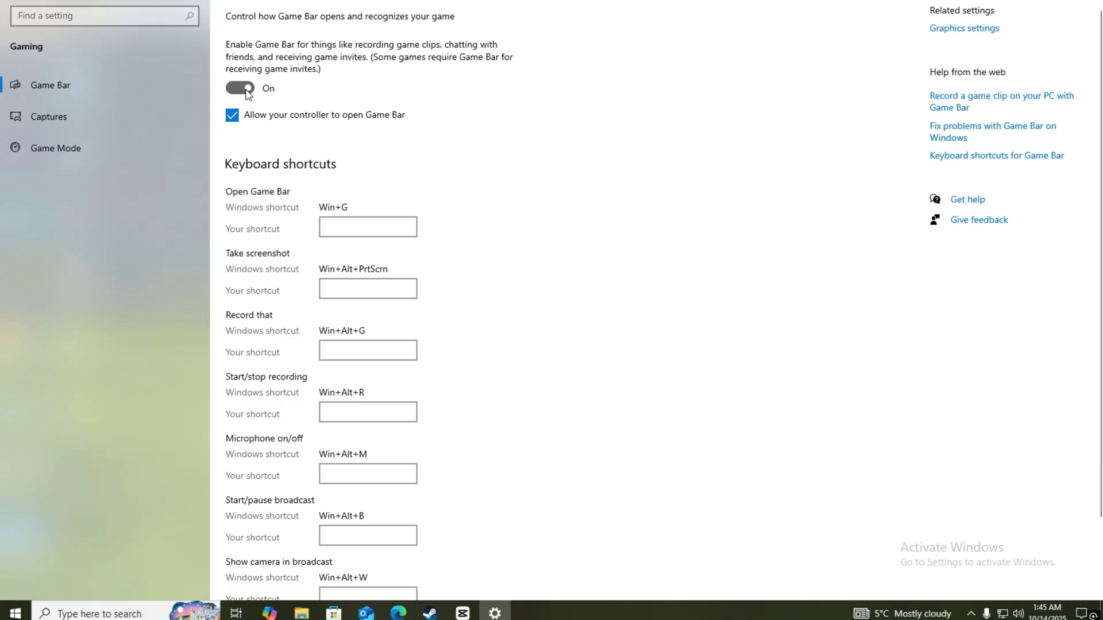
click(247, 94)
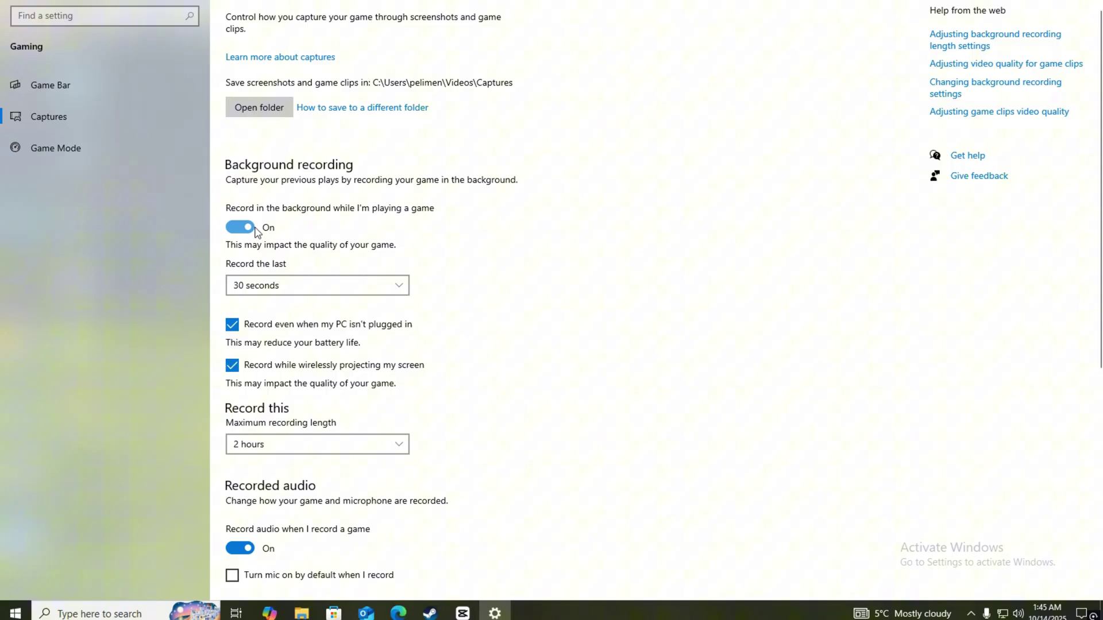
click(247, 230)
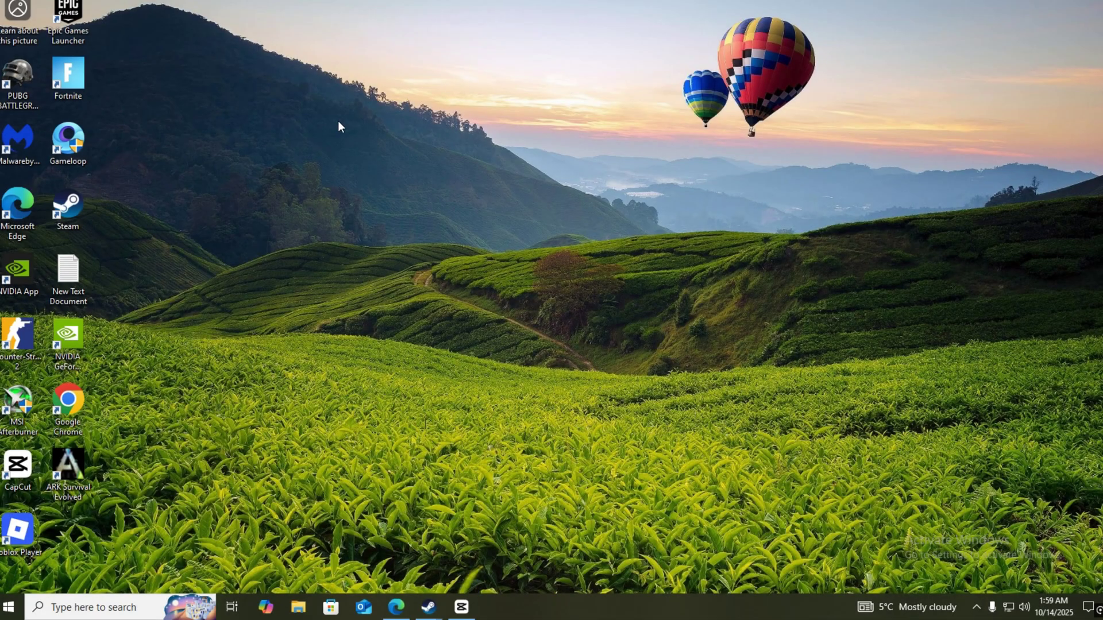
Step: Turn on hardware-accelerated GPU scheduling in Graphics settings
click(100, 602)
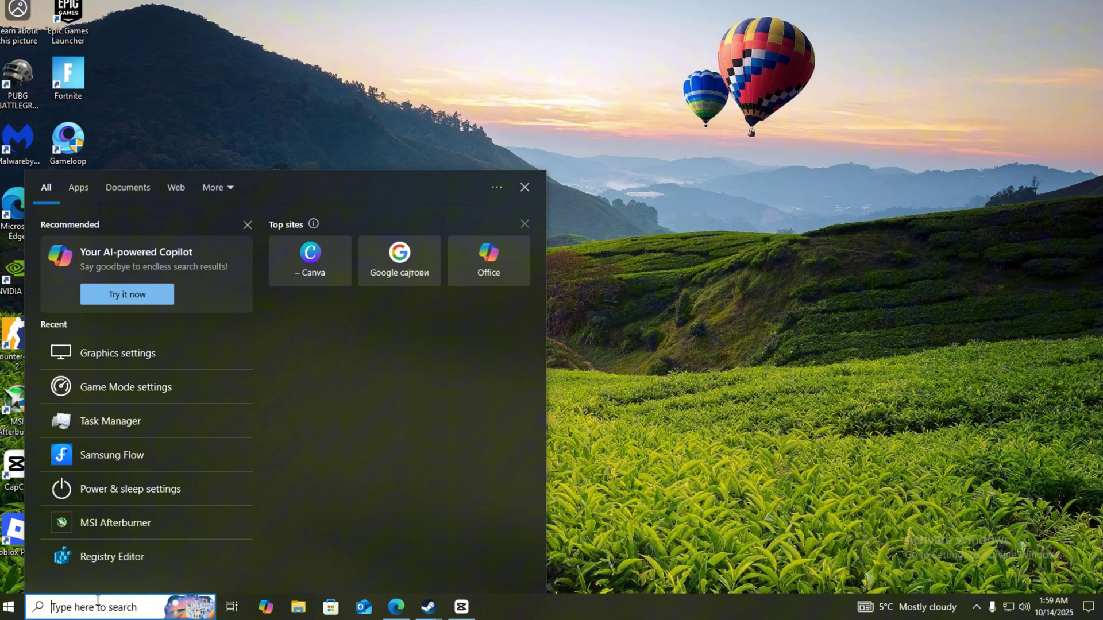
click(104, 355)
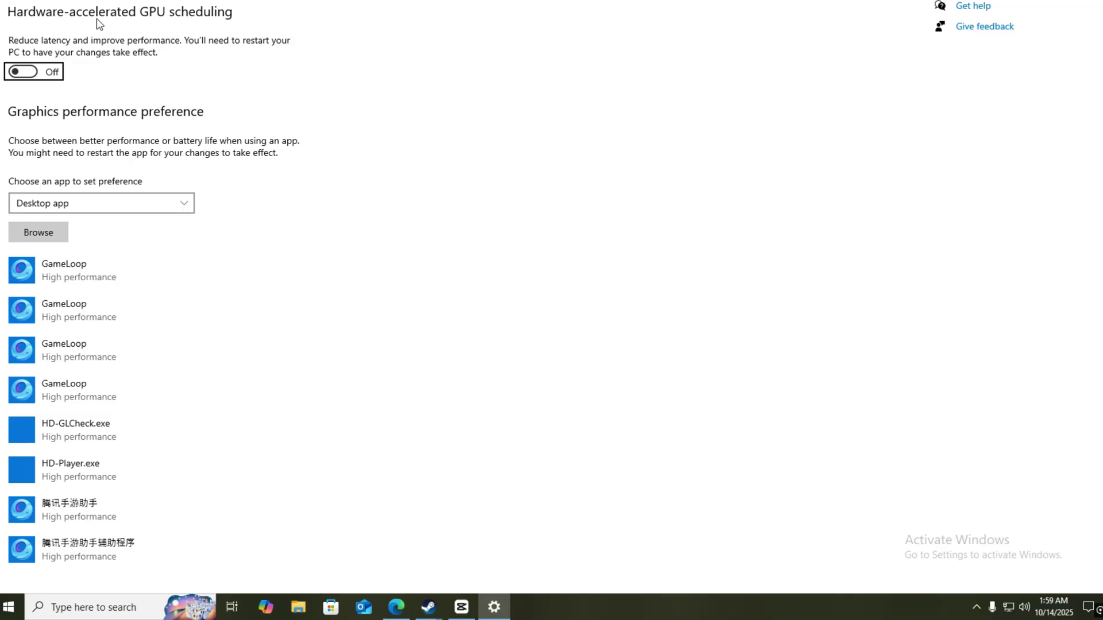
click(18, 73)
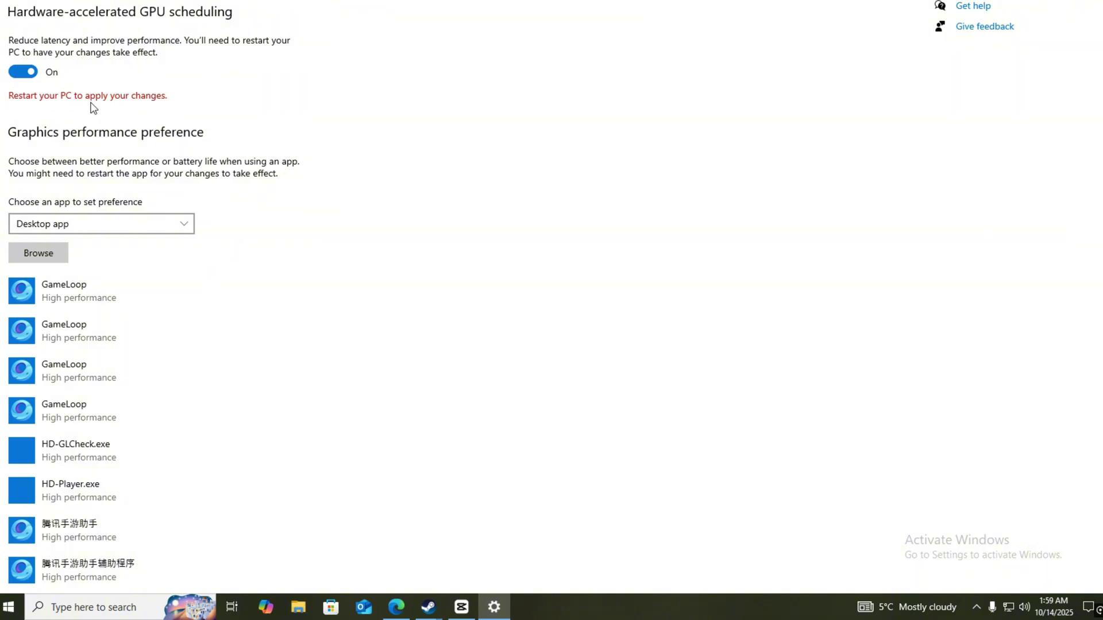
Step: Restart the PC from the Start menu to apply the change
click(8, 607)
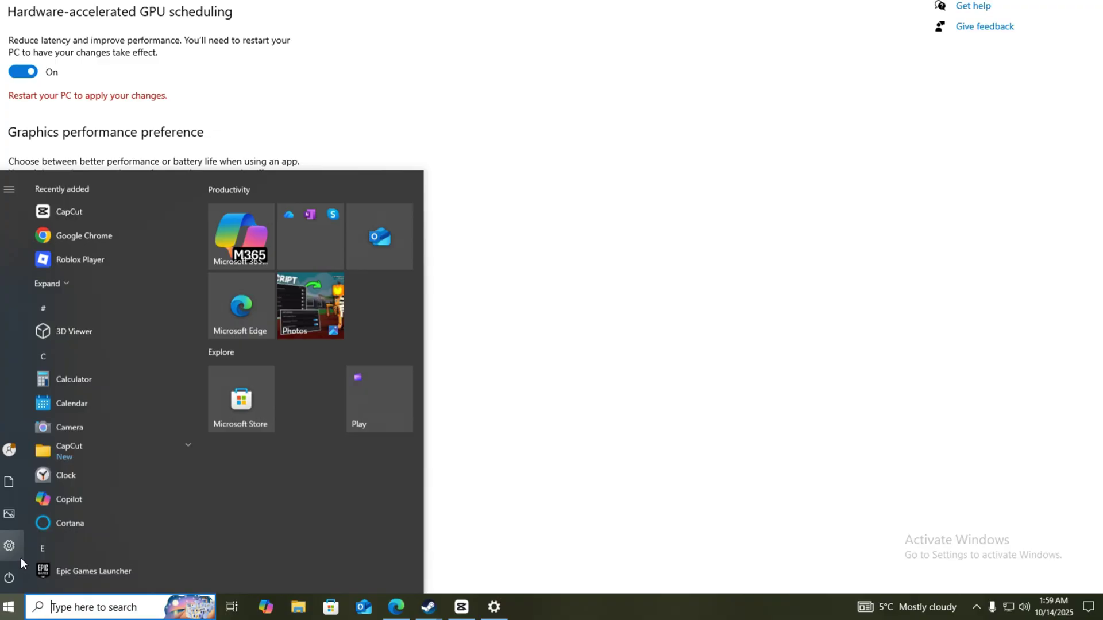
click(18, 577)
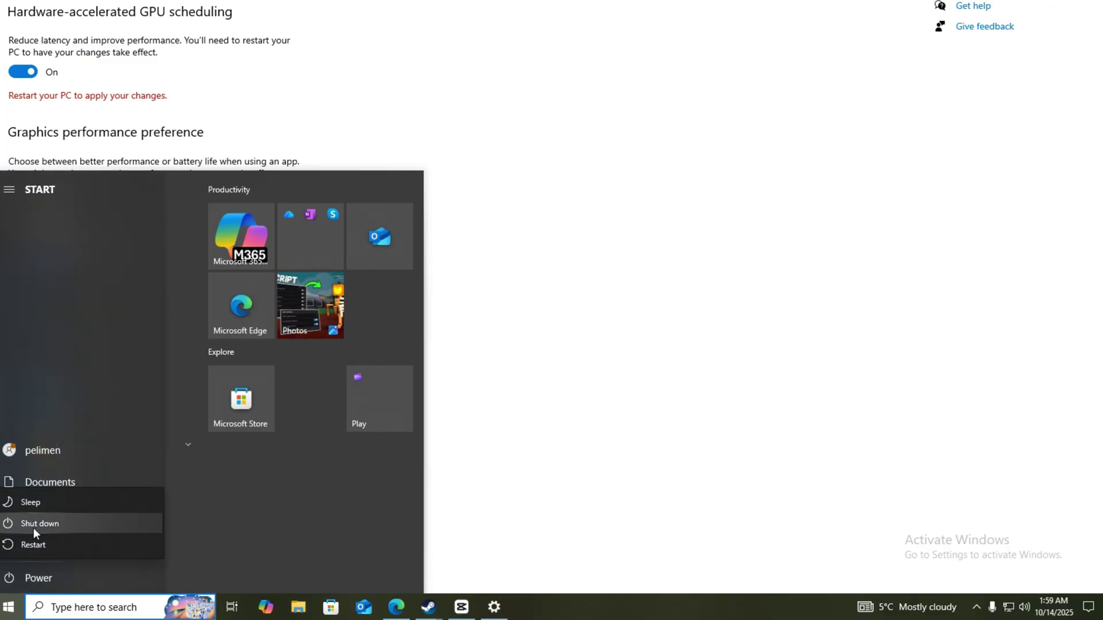
click(33, 528)
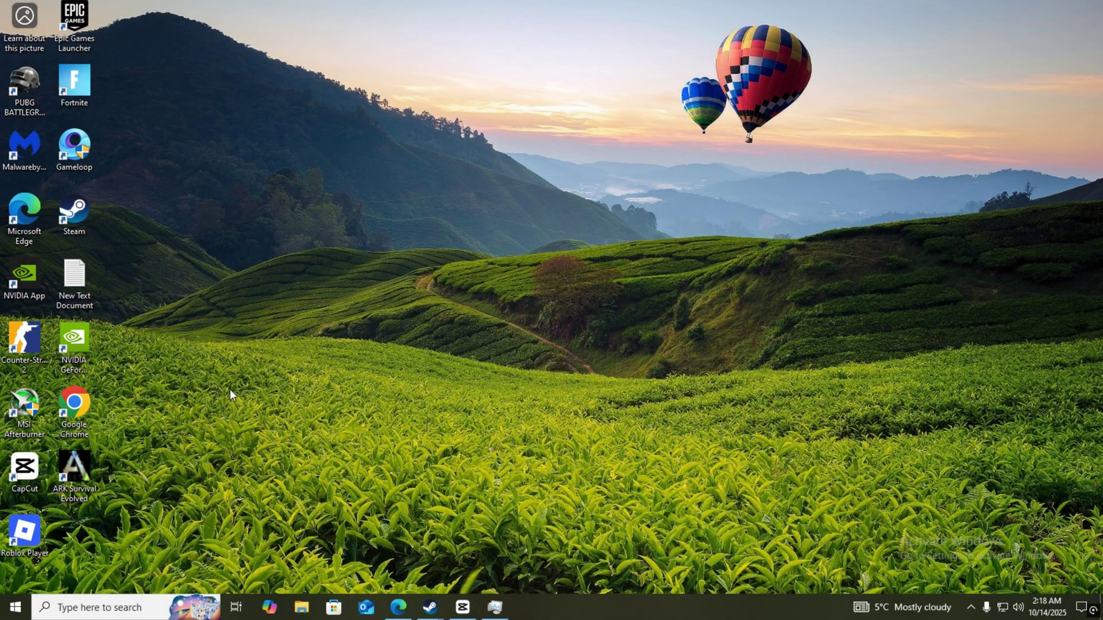
Step: Launch Task Manager and pick out Steam Client WebHelper, Microsoft Edge and CapCut to end
click(116, 606)
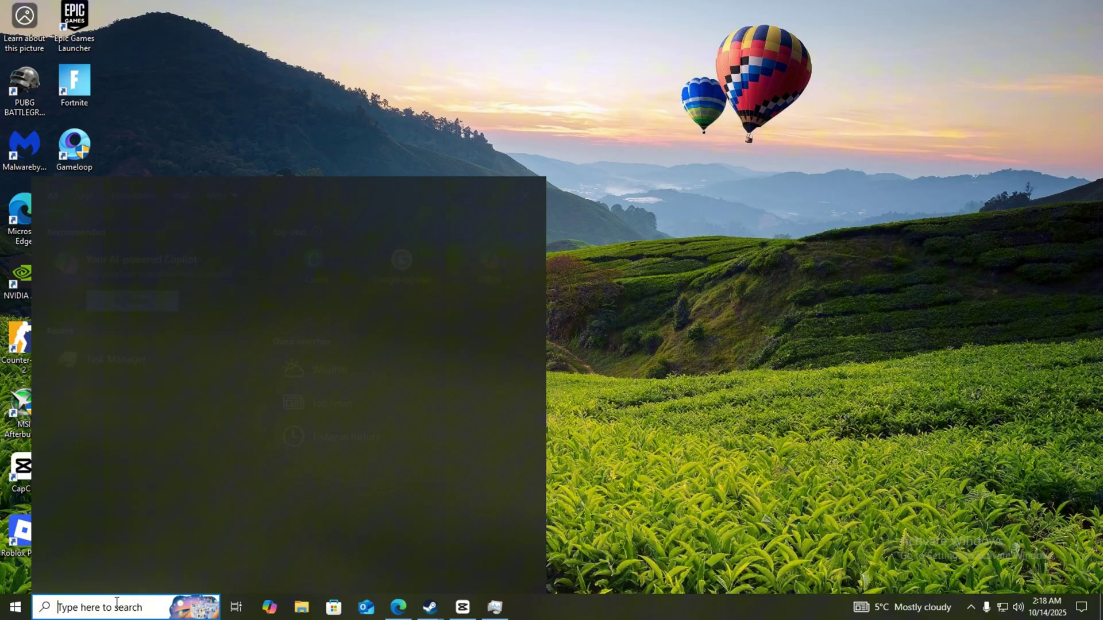
click(140, 362)
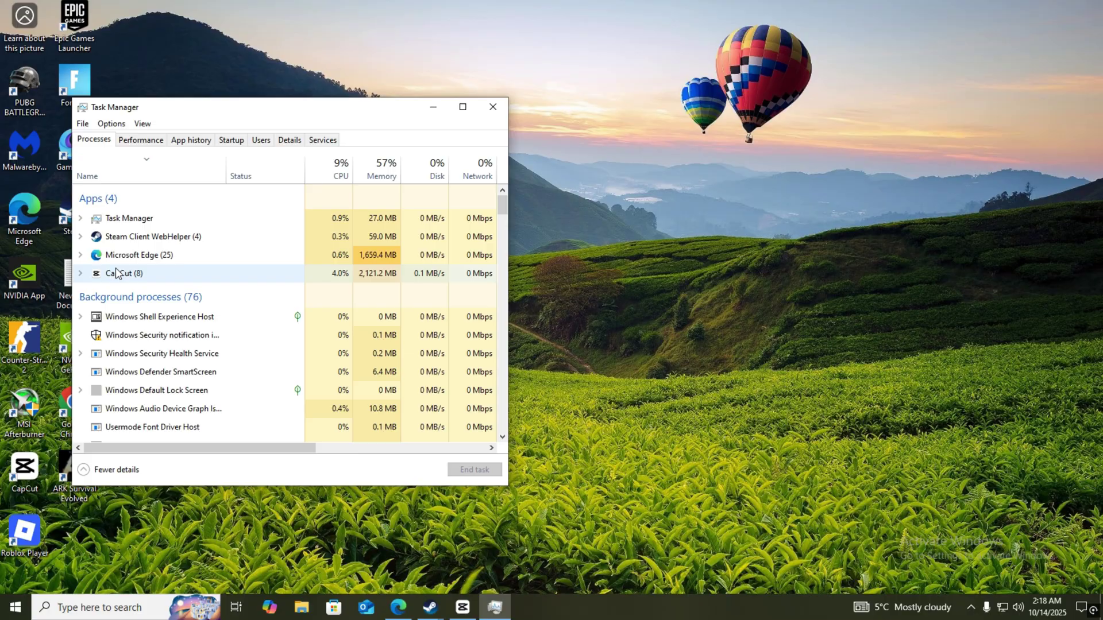
click(125, 237)
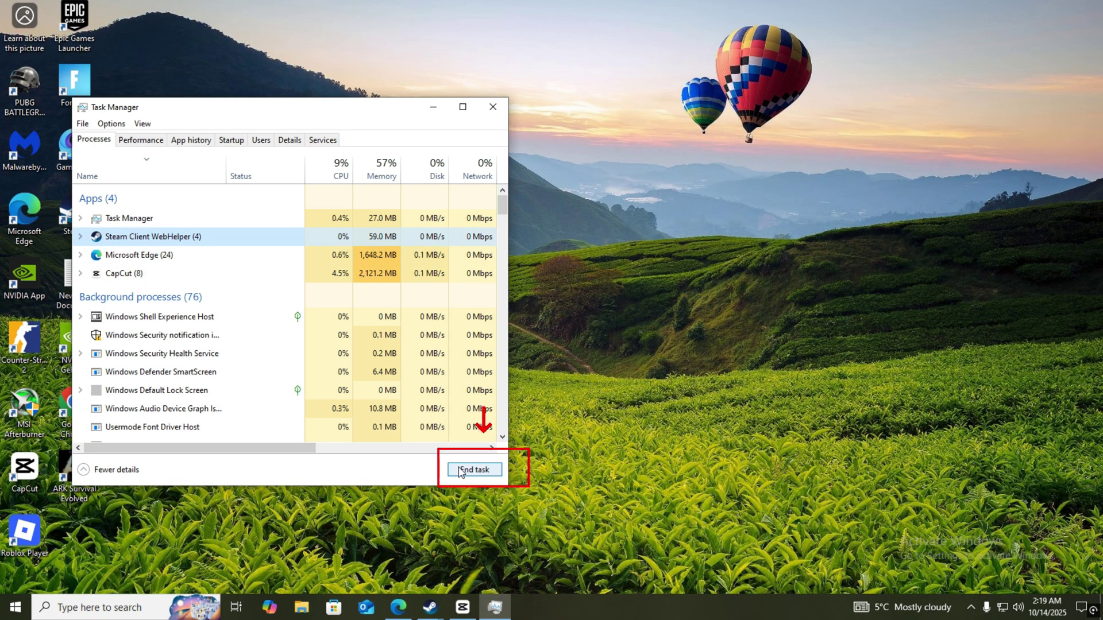
click(190, 257)
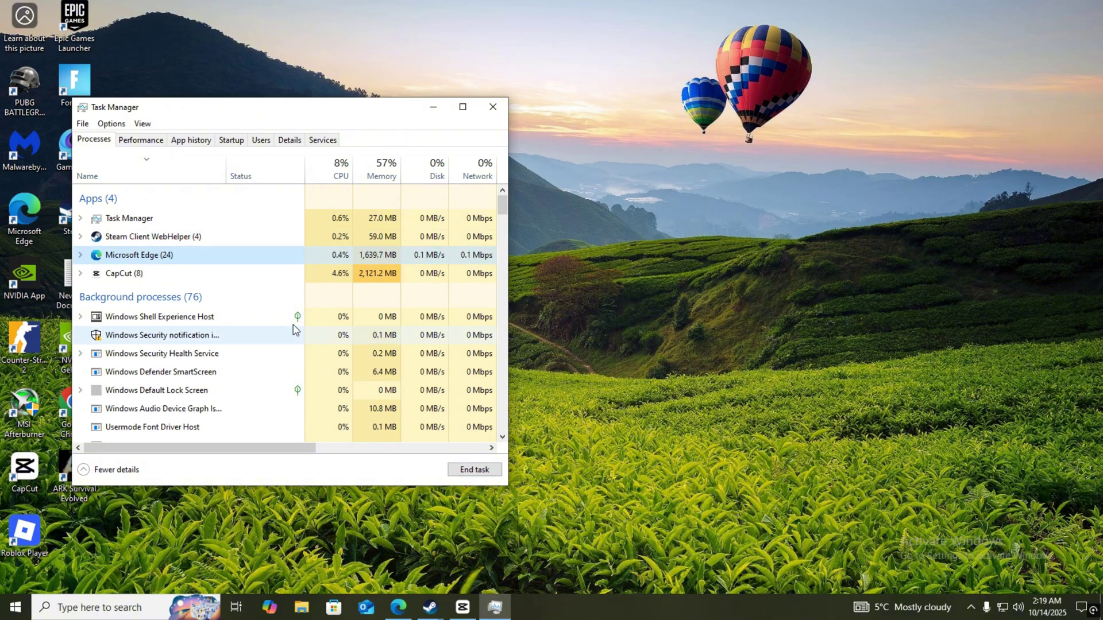
click(210, 274)
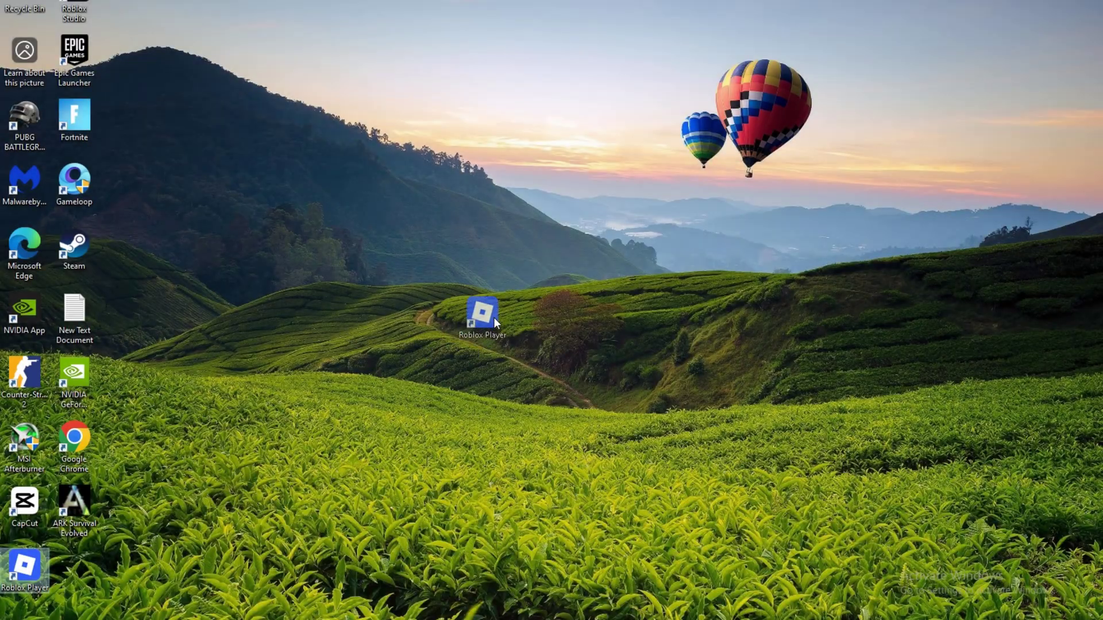
Step: Move the Roblox Player shortcut to the desktop centre and run it as administrator, approving the prompt
drag(496, 319, 485, 320)
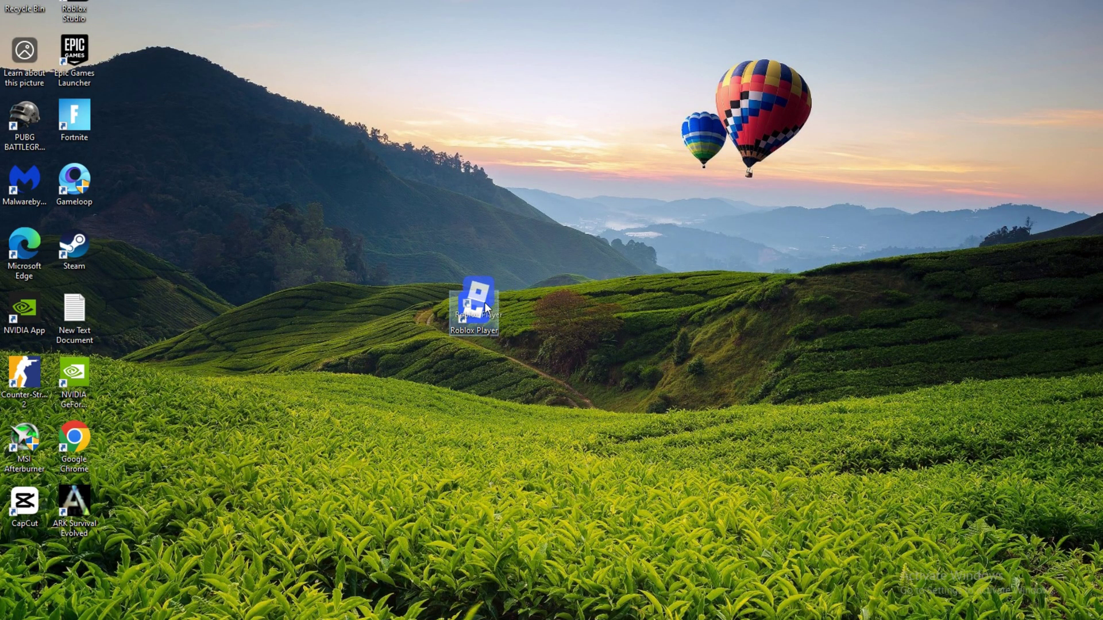
right_click(485, 309)
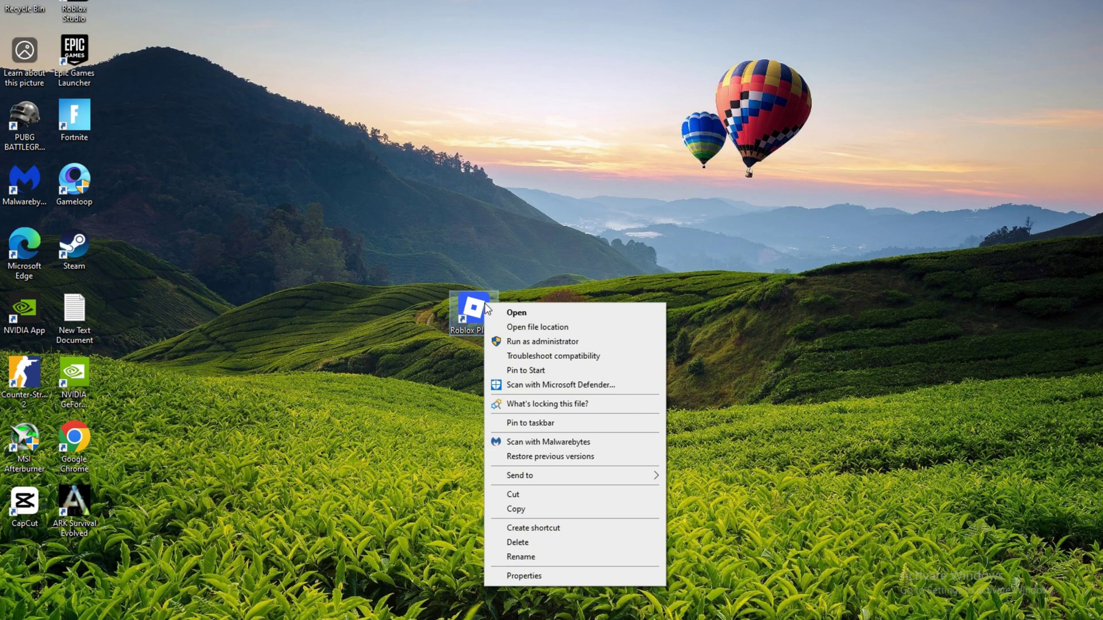
click(508, 344)
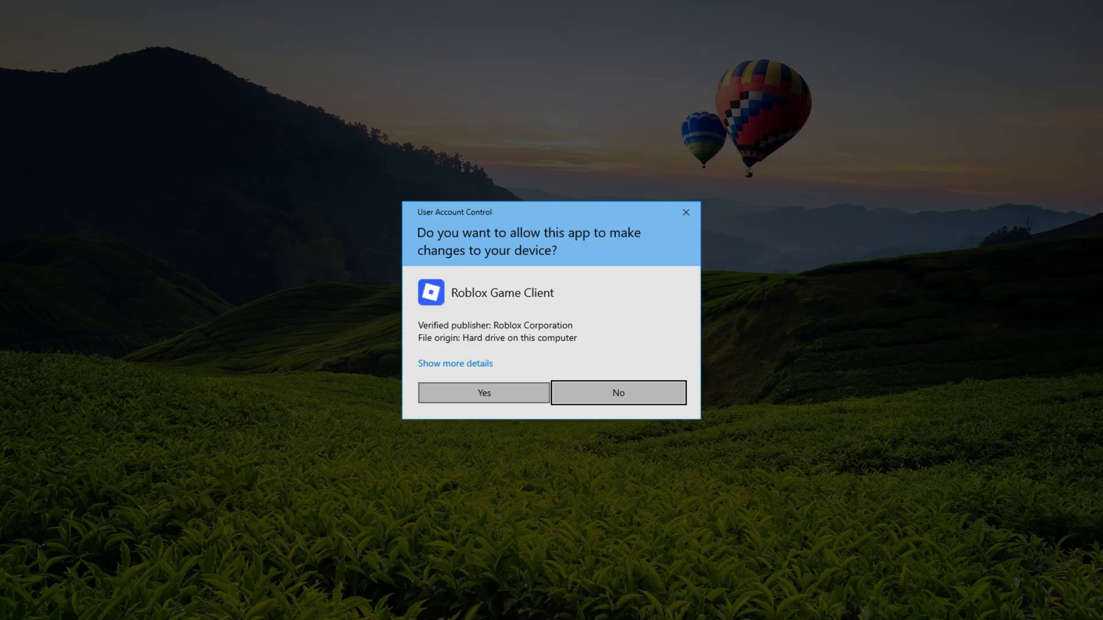
click(487, 391)
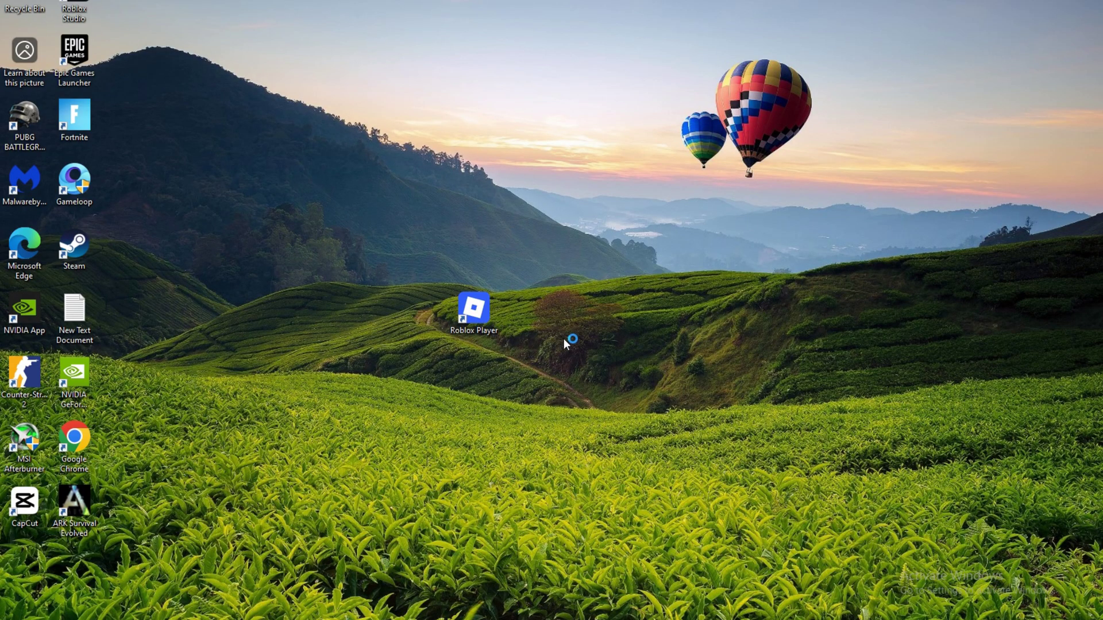